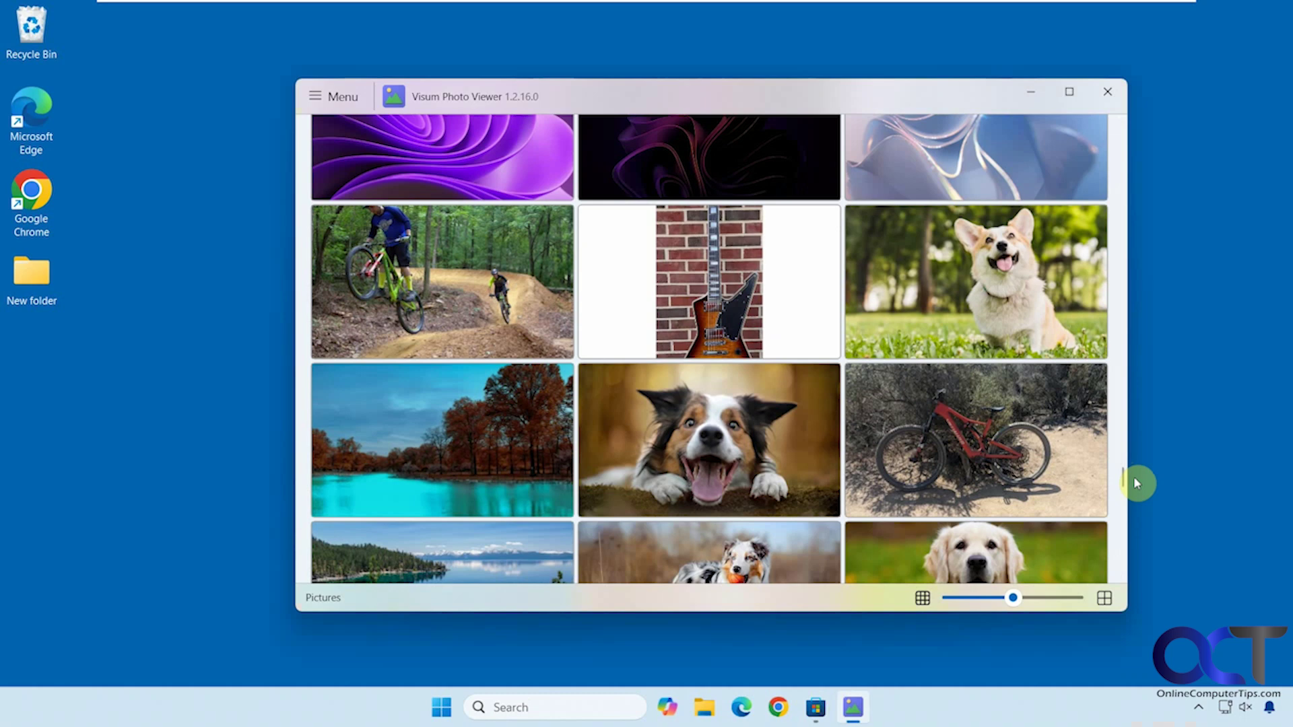
Show the Visum Photo Viewer page in Microsoft Store, then minimize the Store window.
click(815, 706)
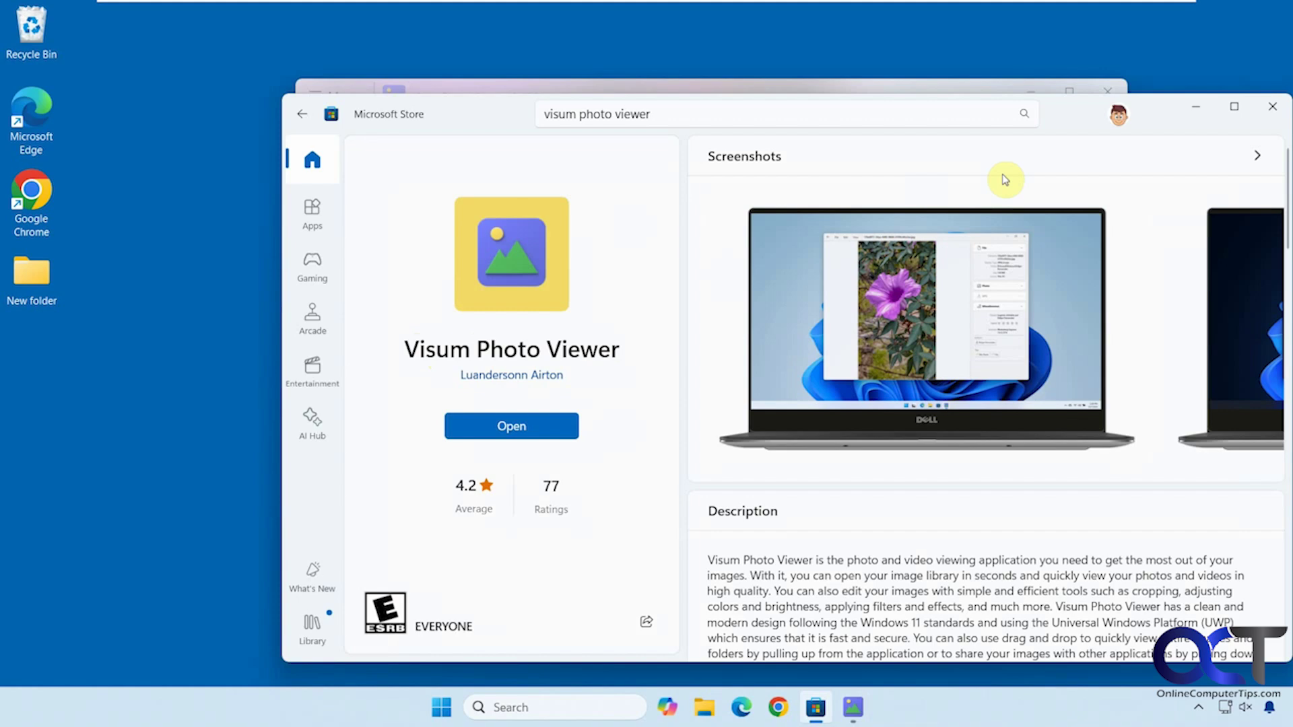
click(1198, 116)
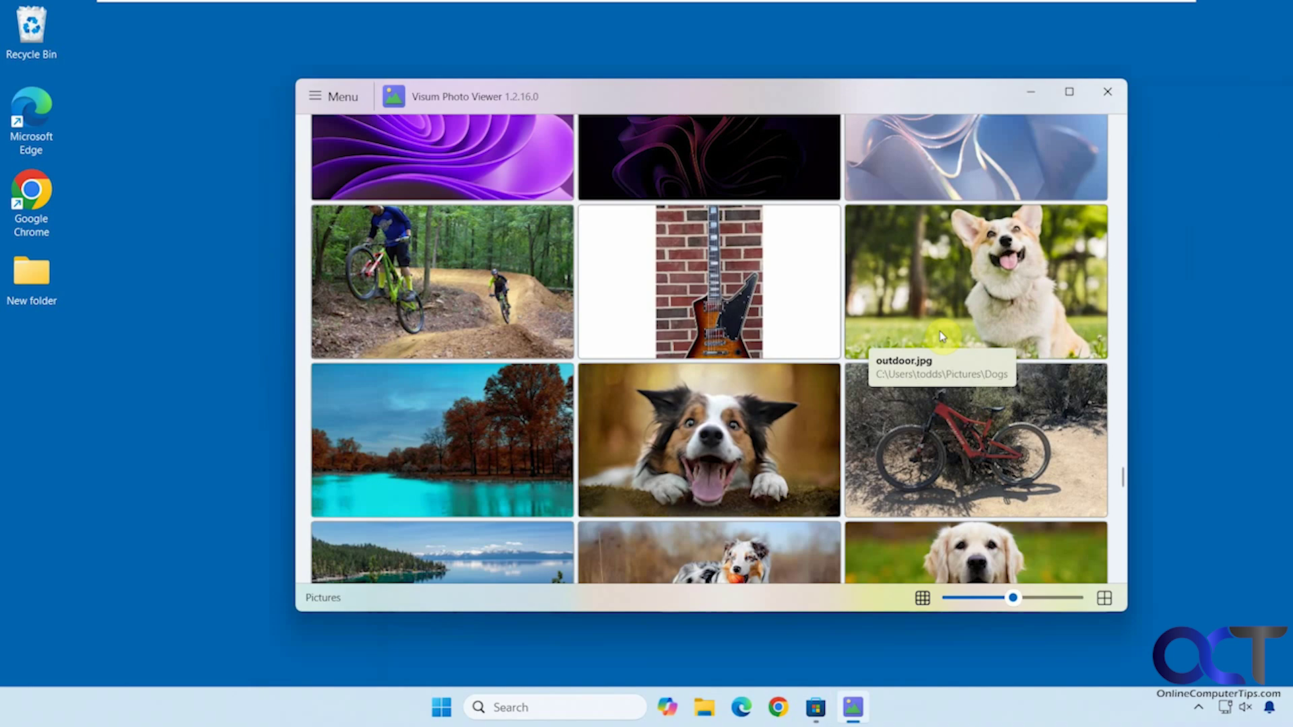
Scroll down the Pictures gallery to the small dog, gift and bike-rider photos.
scroll(725, 361, down, 6)
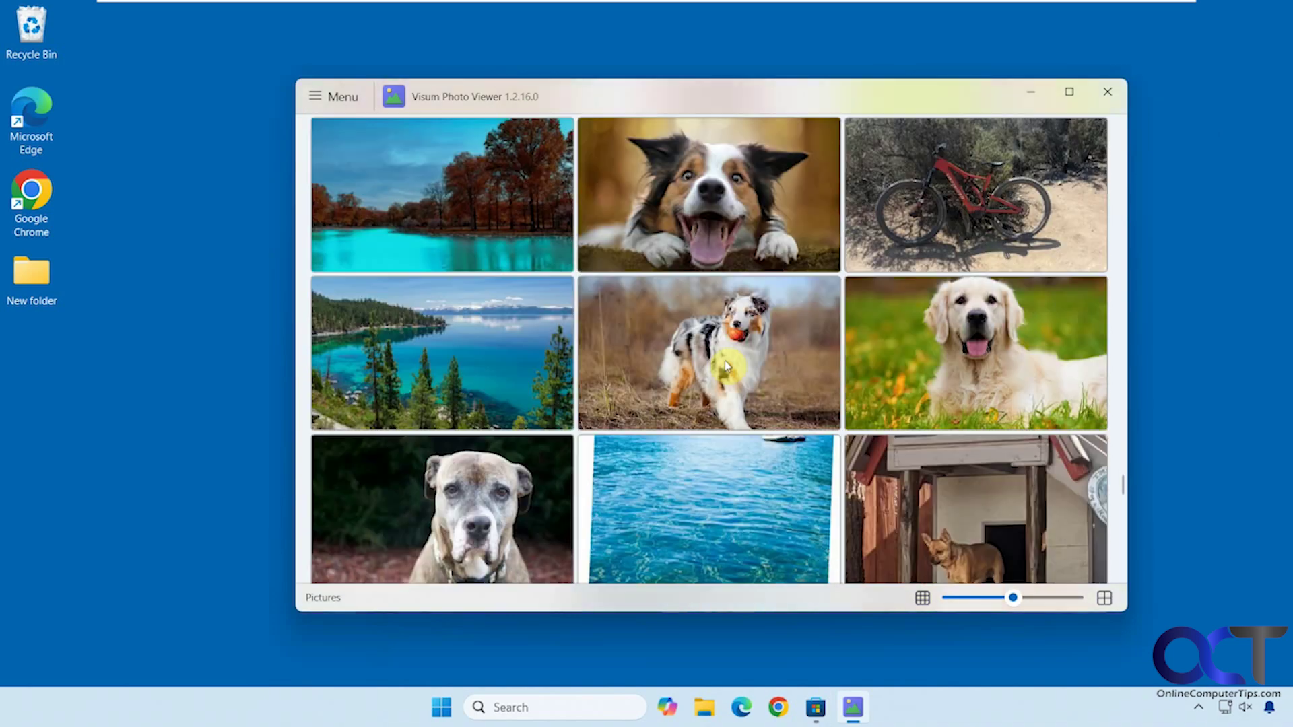
scroll(726, 365, down, 10)
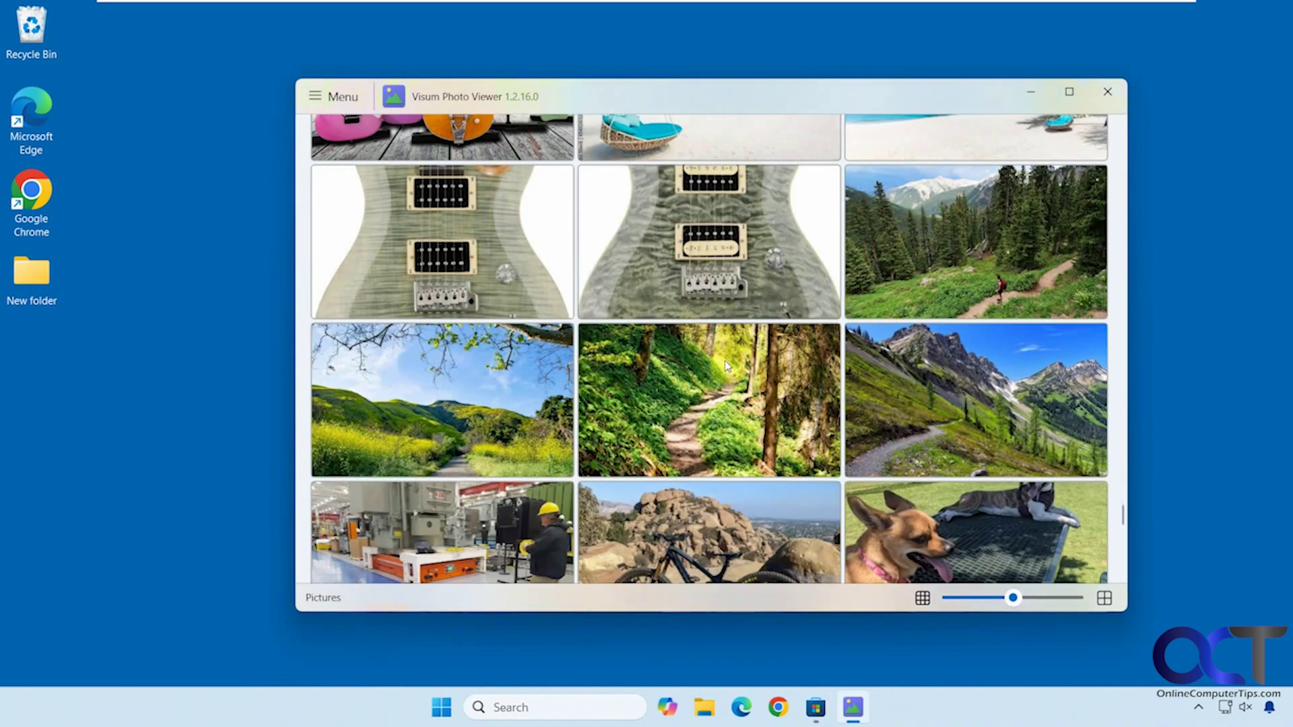
scroll(726, 366, down, 3)
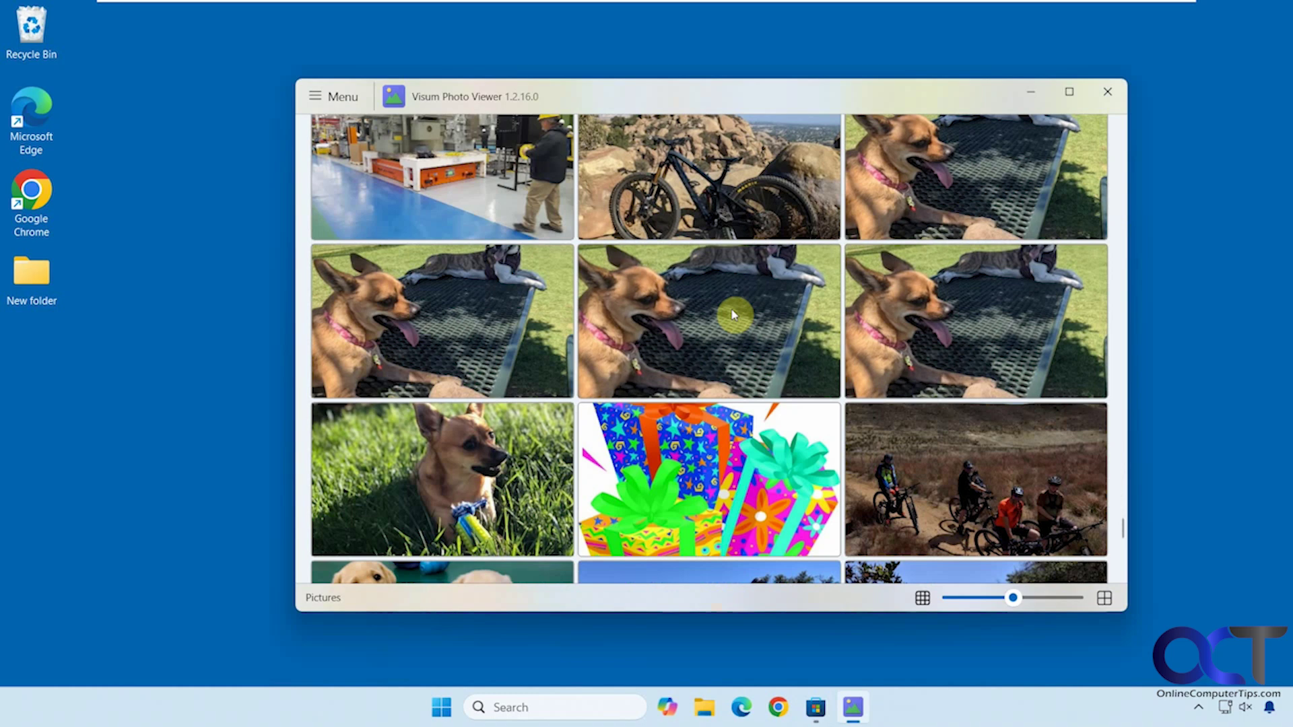
right_click(508, 328)
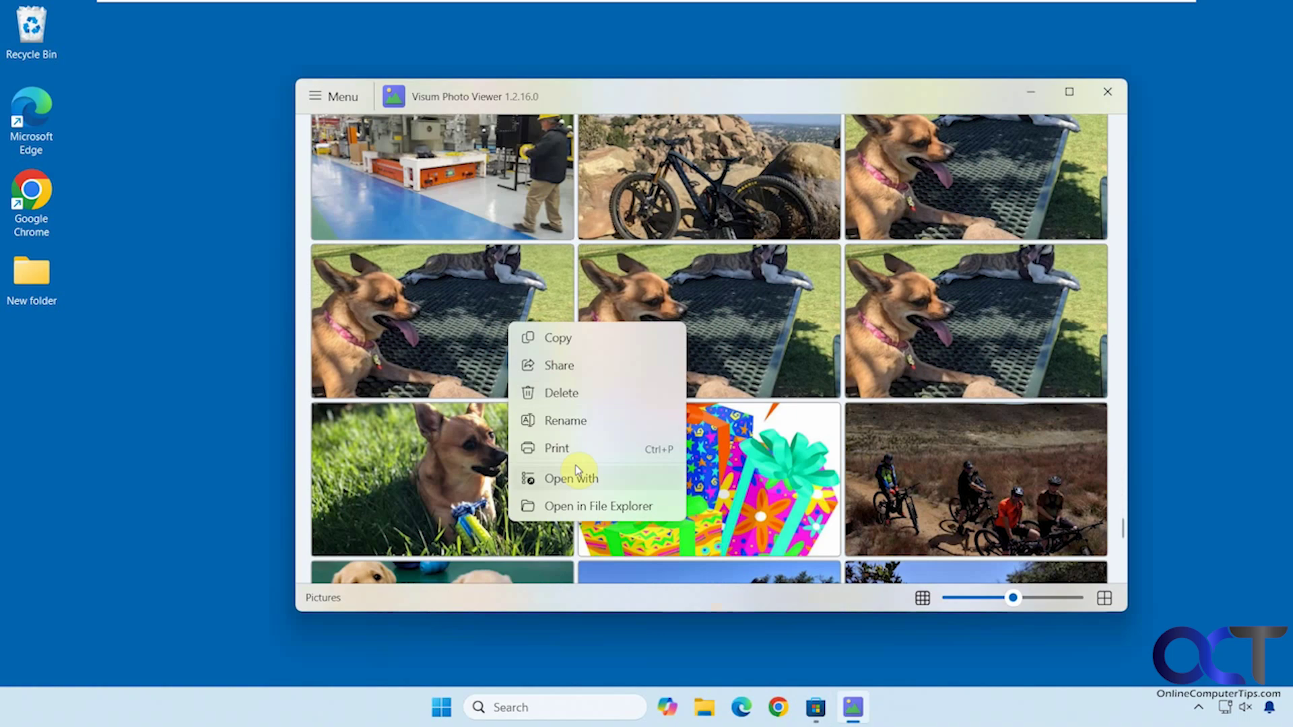
click(593, 507)
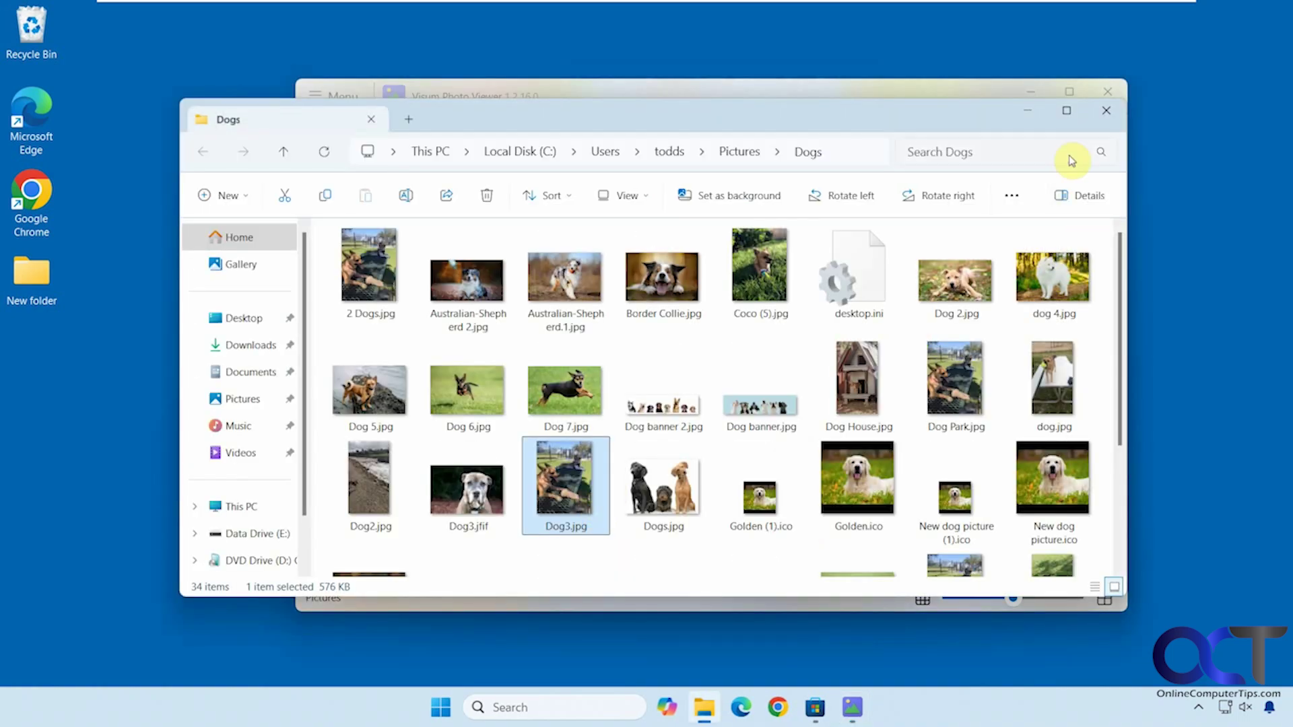
click(1105, 123)
scroll(837, 359, down, 3)
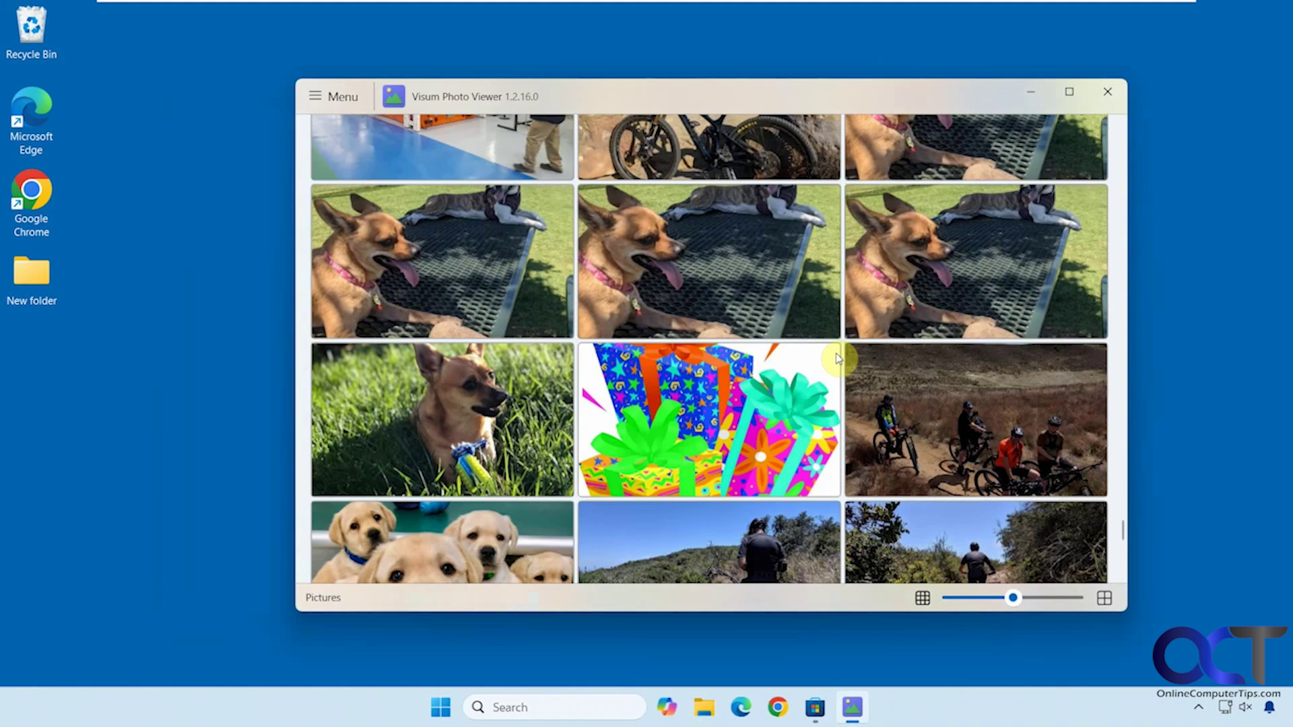
scroll(837, 359, down, 2)
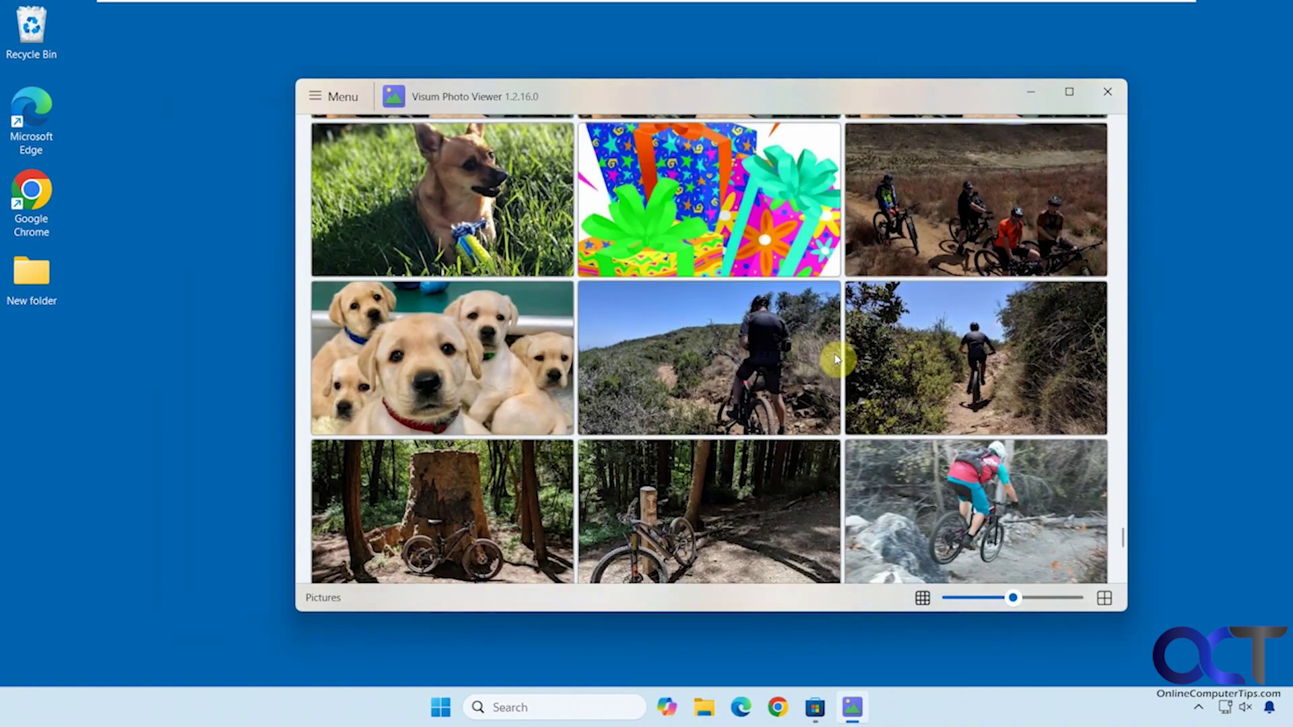
Open SL 1.jpg with its info panel and inspect the camera model Pixel 3 XL.
double_click(943, 349)
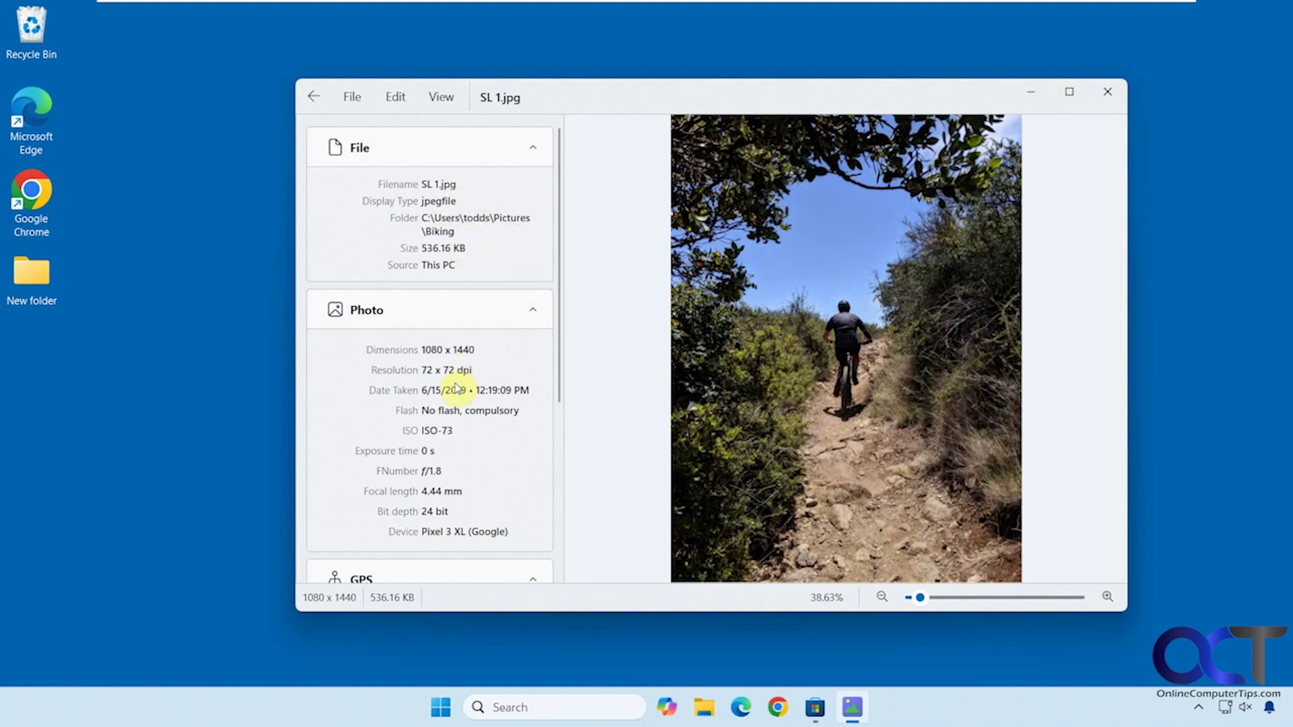
scroll(461, 402, down, 3)
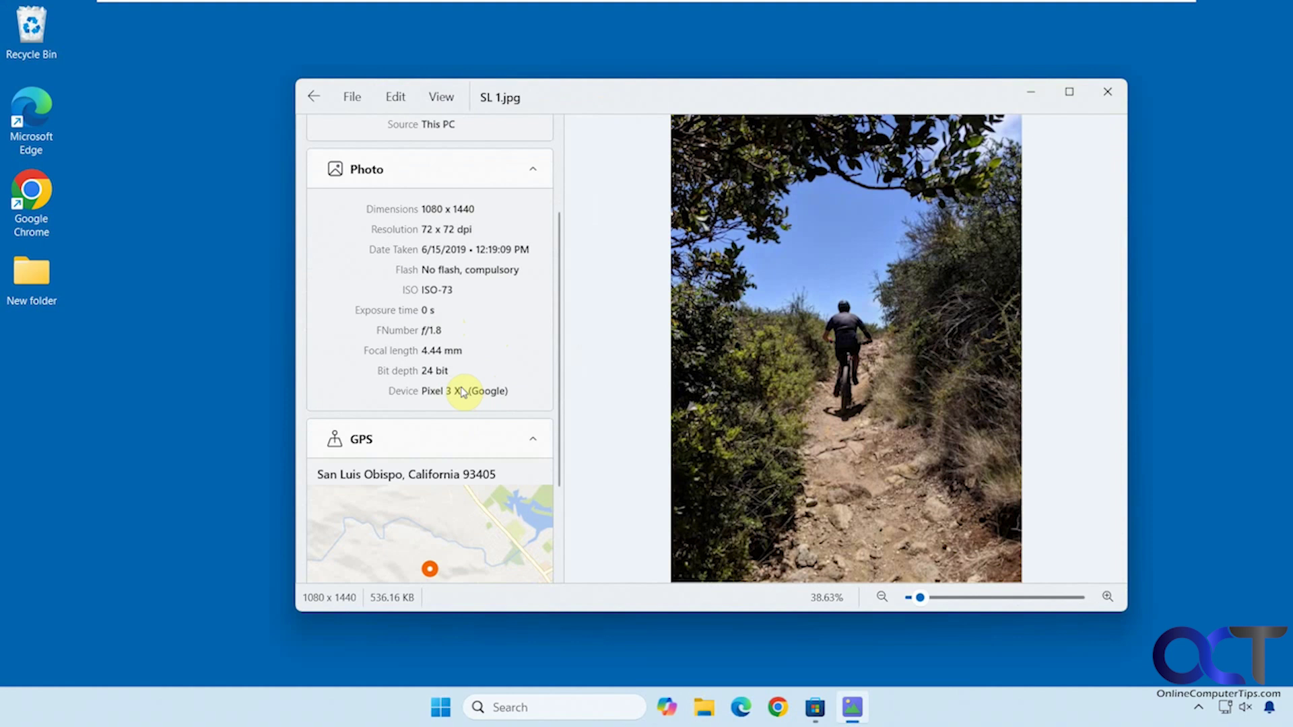
drag(463, 393, 421, 392)
click(489, 364)
Scroll further down the info panel and expand the Miscellaneous details section.
scroll(495, 379, down, 2)
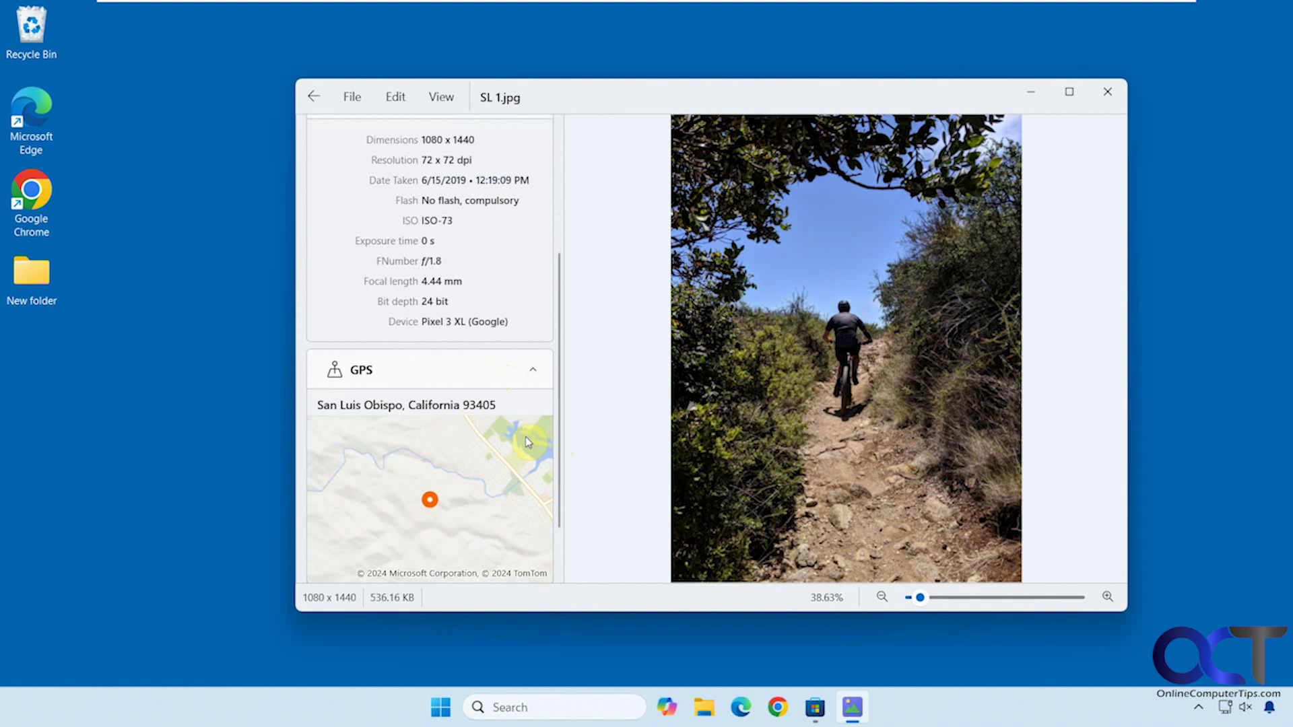
scroll(563, 427, down, 2)
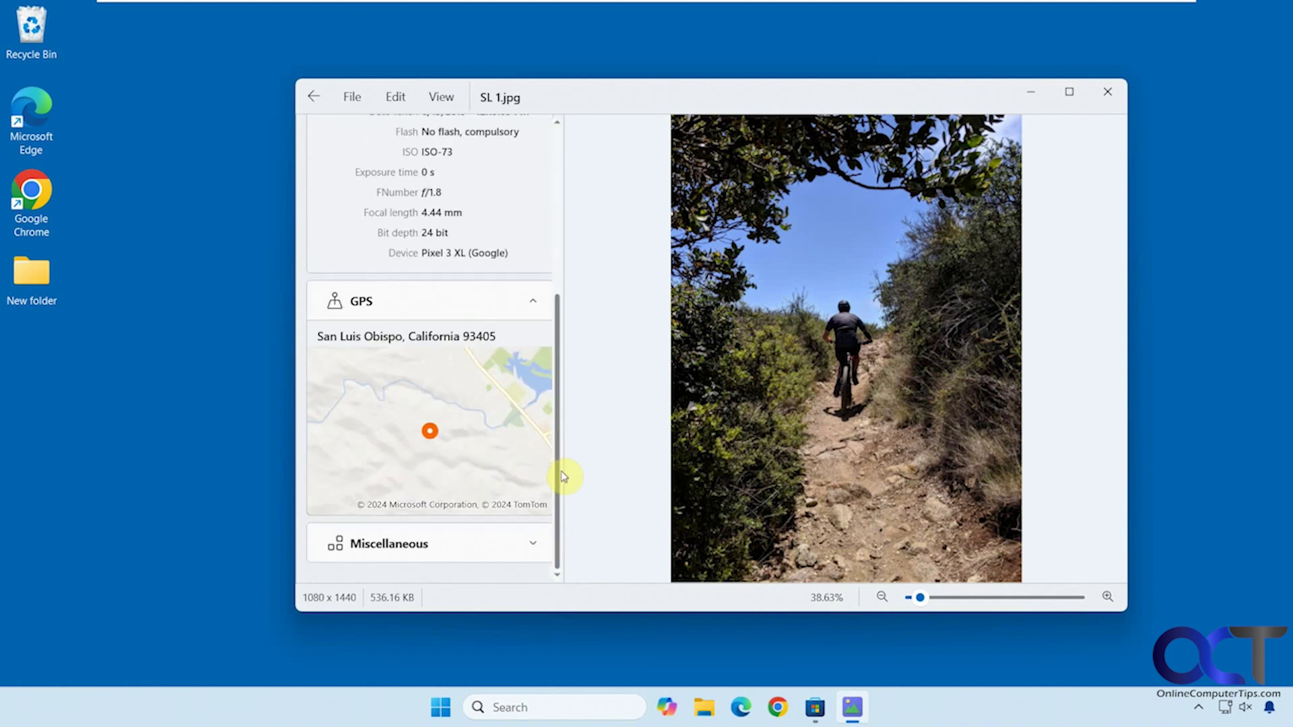
click(533, 543)
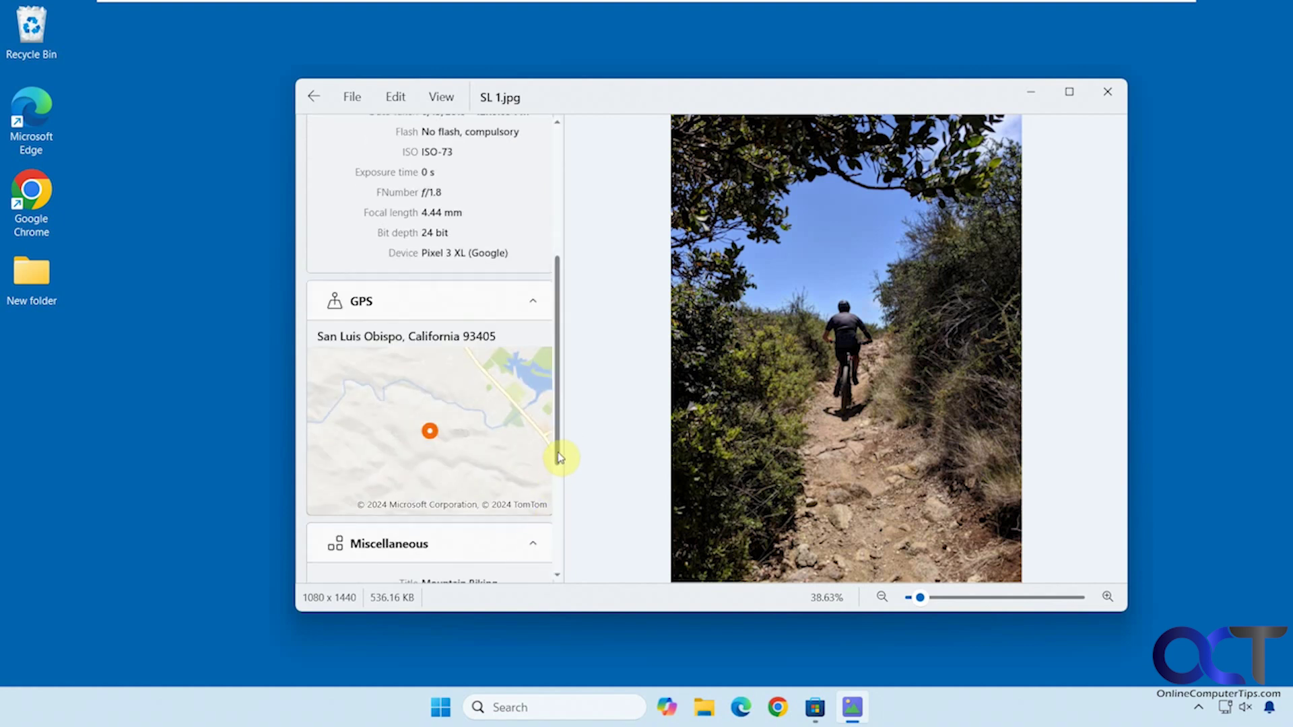
drag(558, 459, 560, 343)
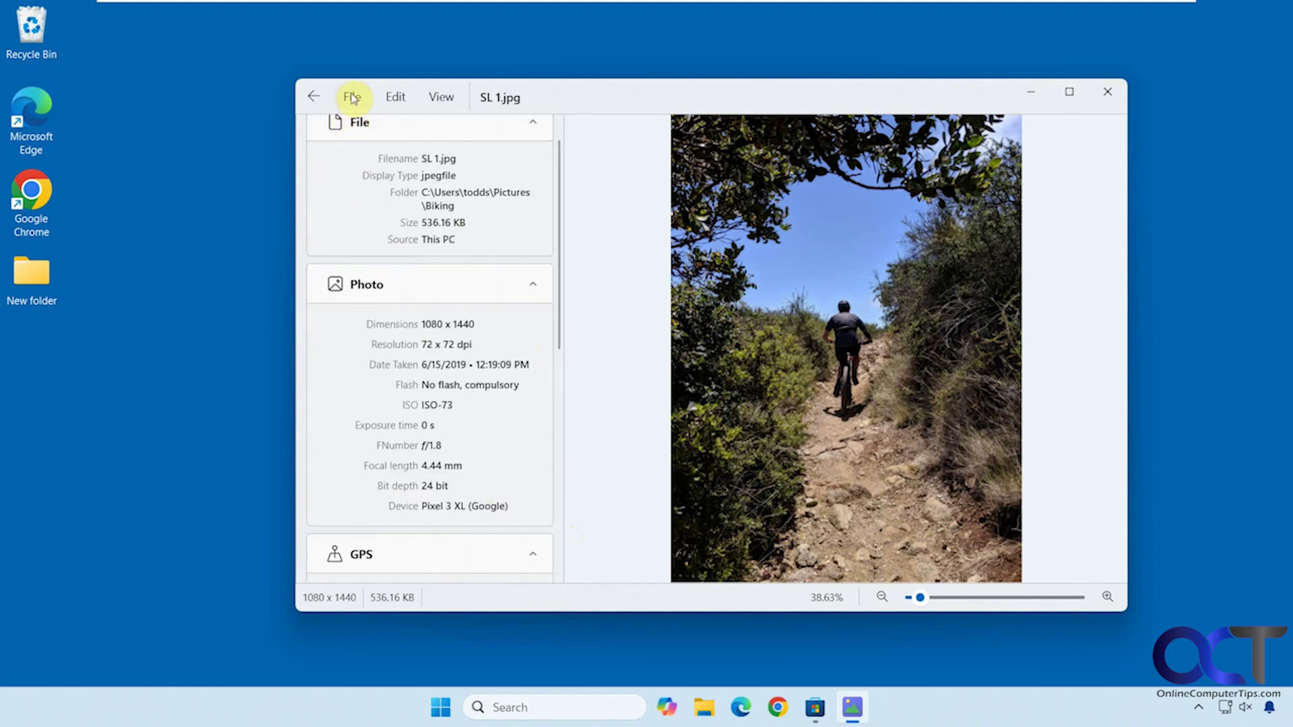
Share the bike-trail photo SL 1.jpg from the File menu.
click(352, 96)
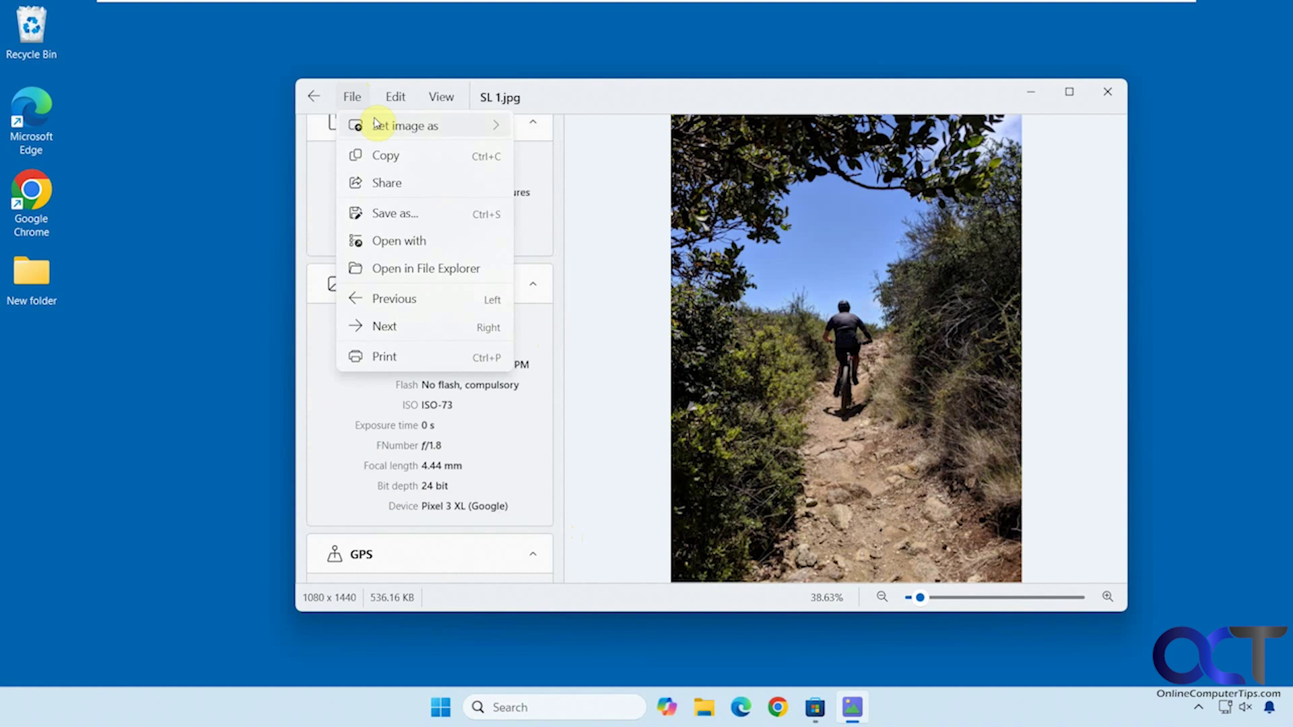
mouse_move(375, 125)
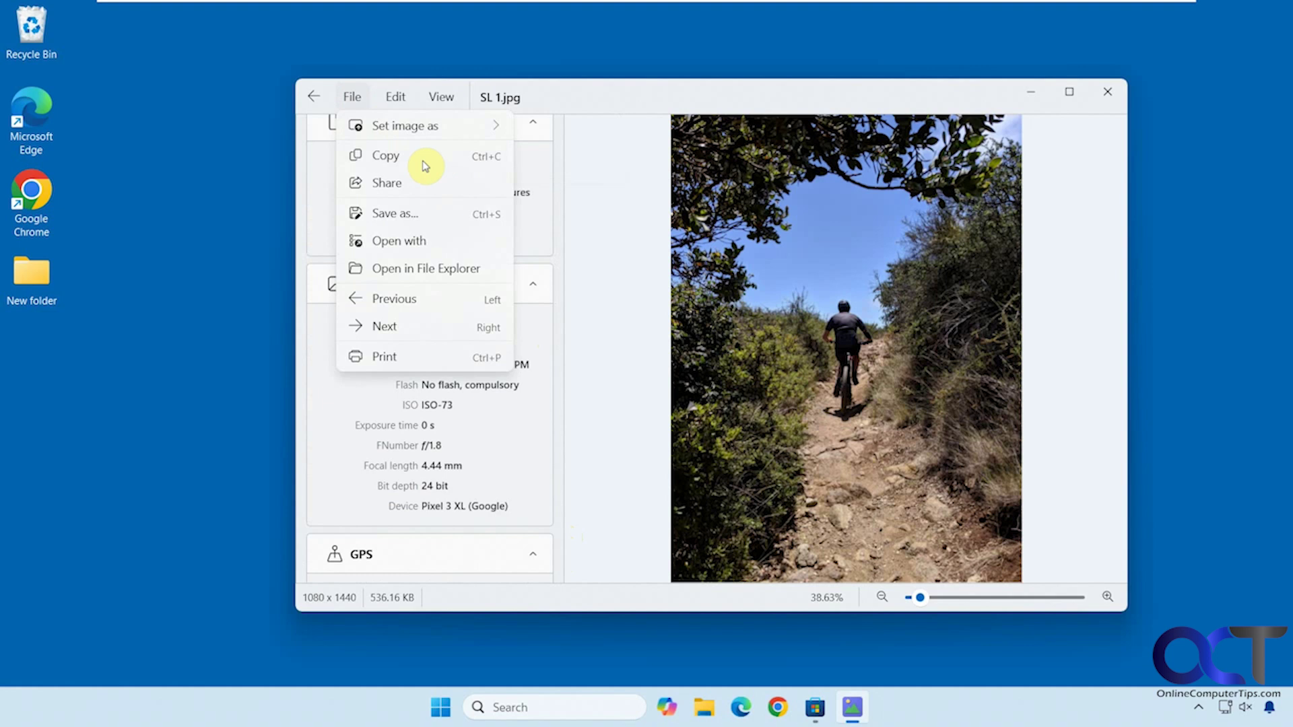
click(424, 186)
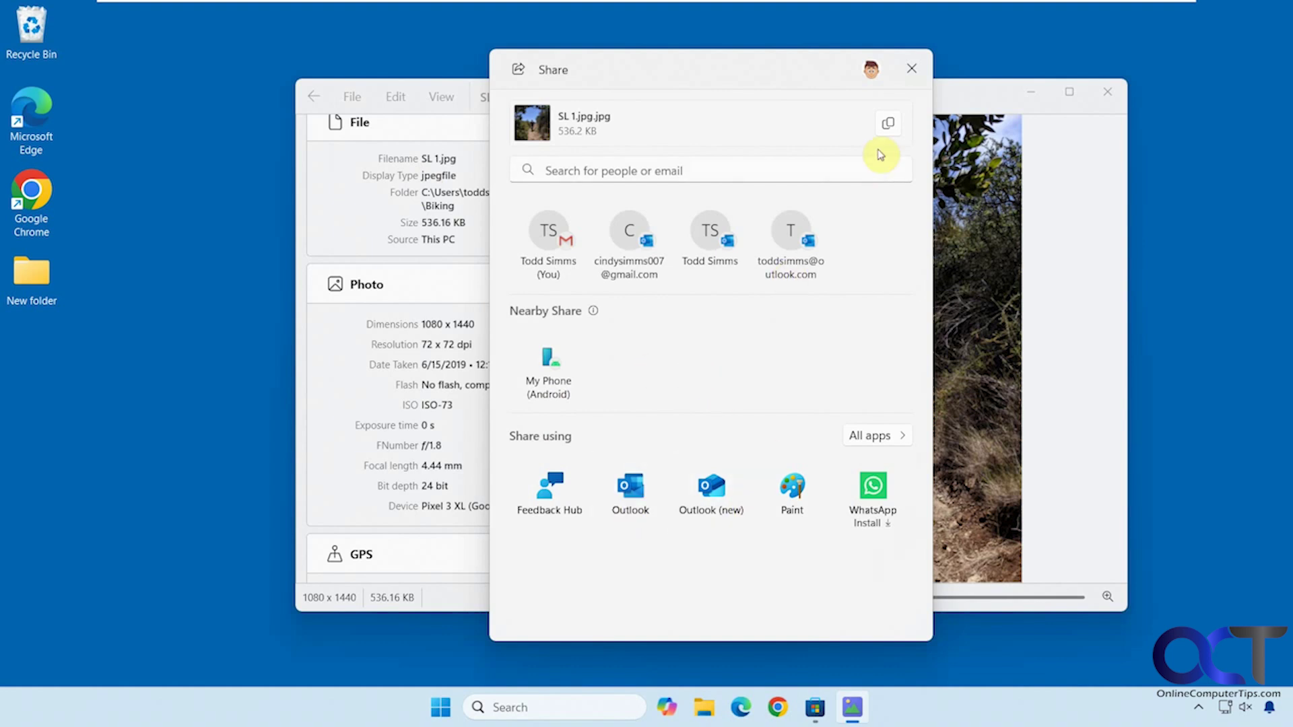
Close the sharing panel, review the File menu again, and bring up the Edit menu.
click(911, 68)
click(355, 99)
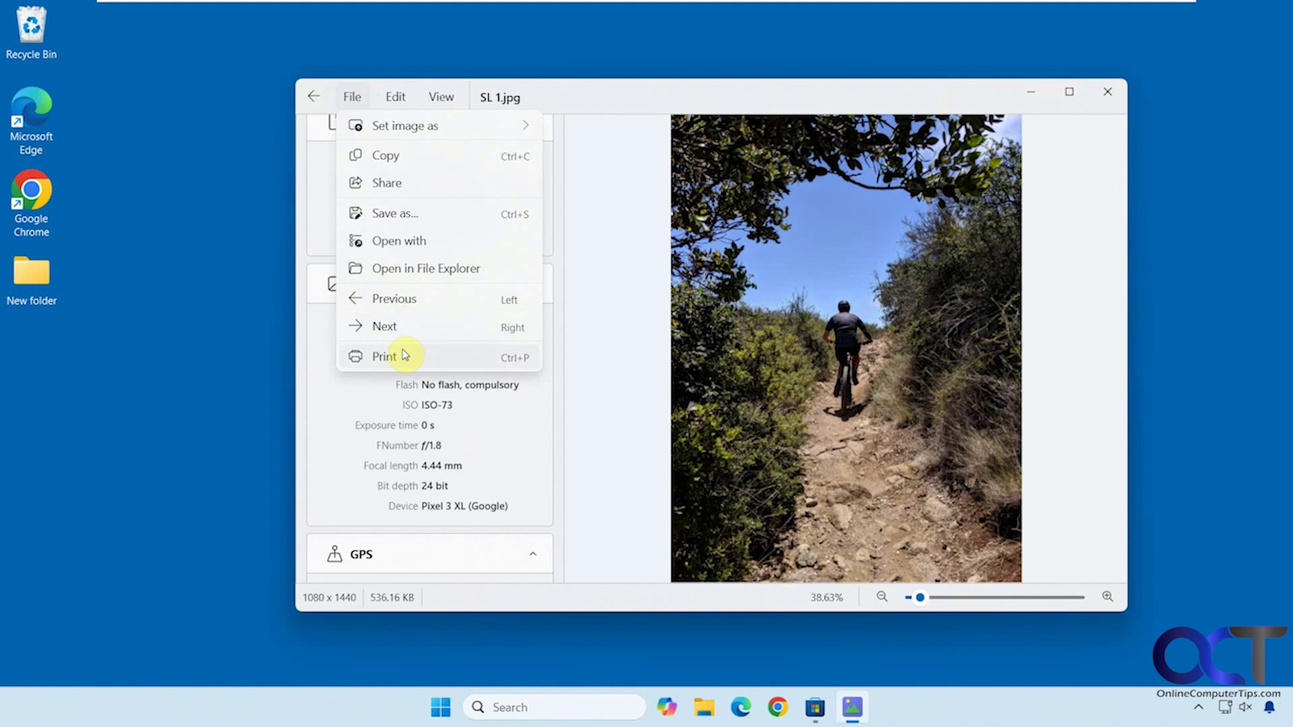
mouse_move(401, 97)
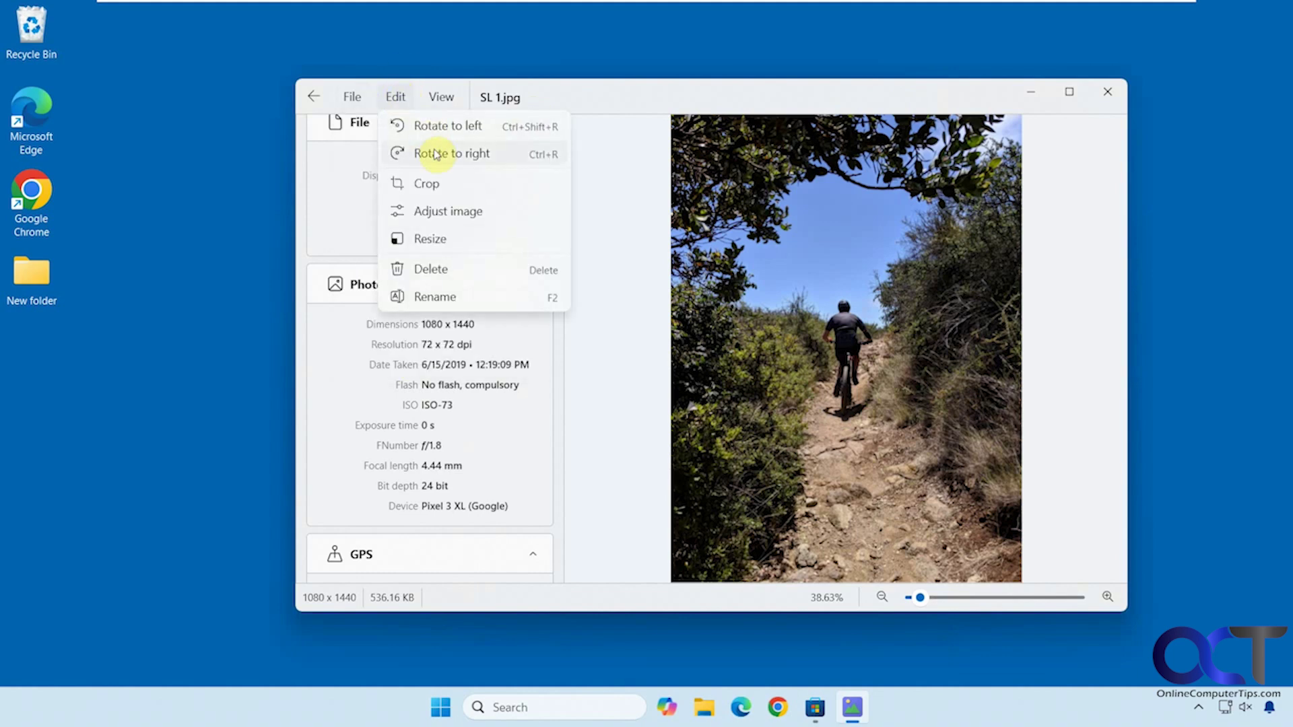
click(447, 211)
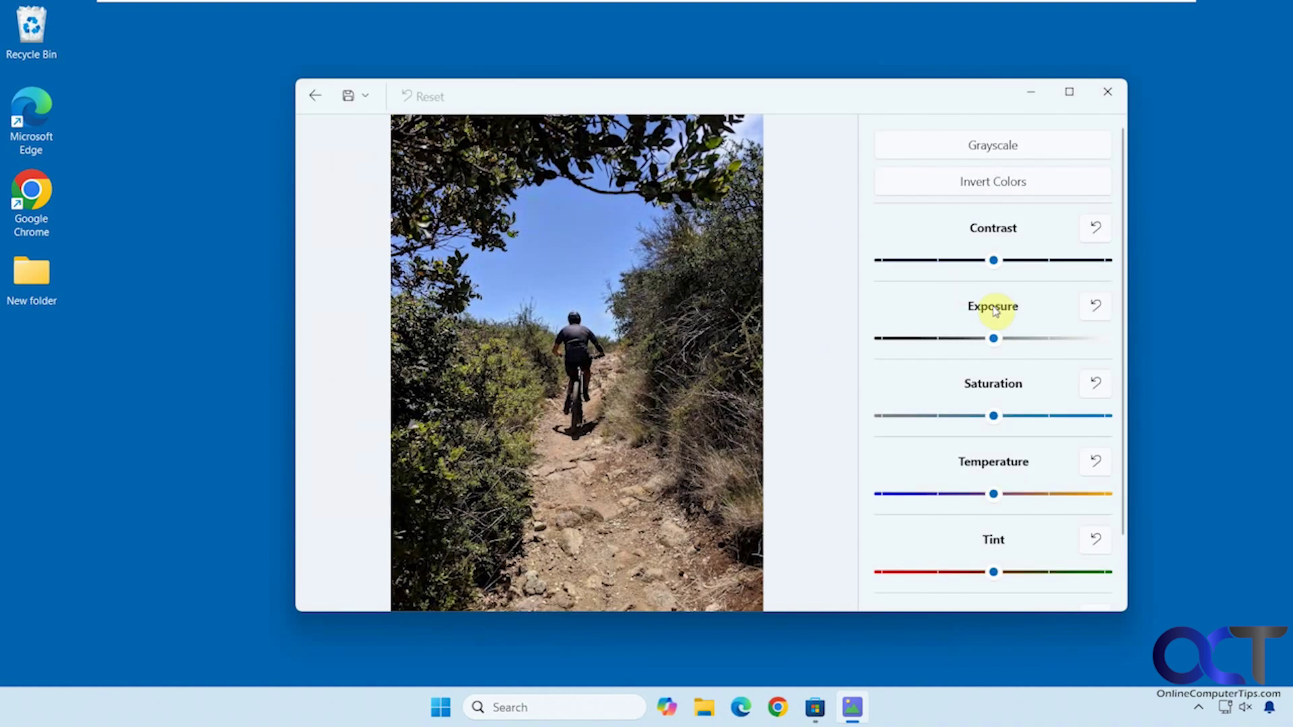
scroll(980, 315, down, 2)
scroll(978, 317, up, 2)
click(364, 98)
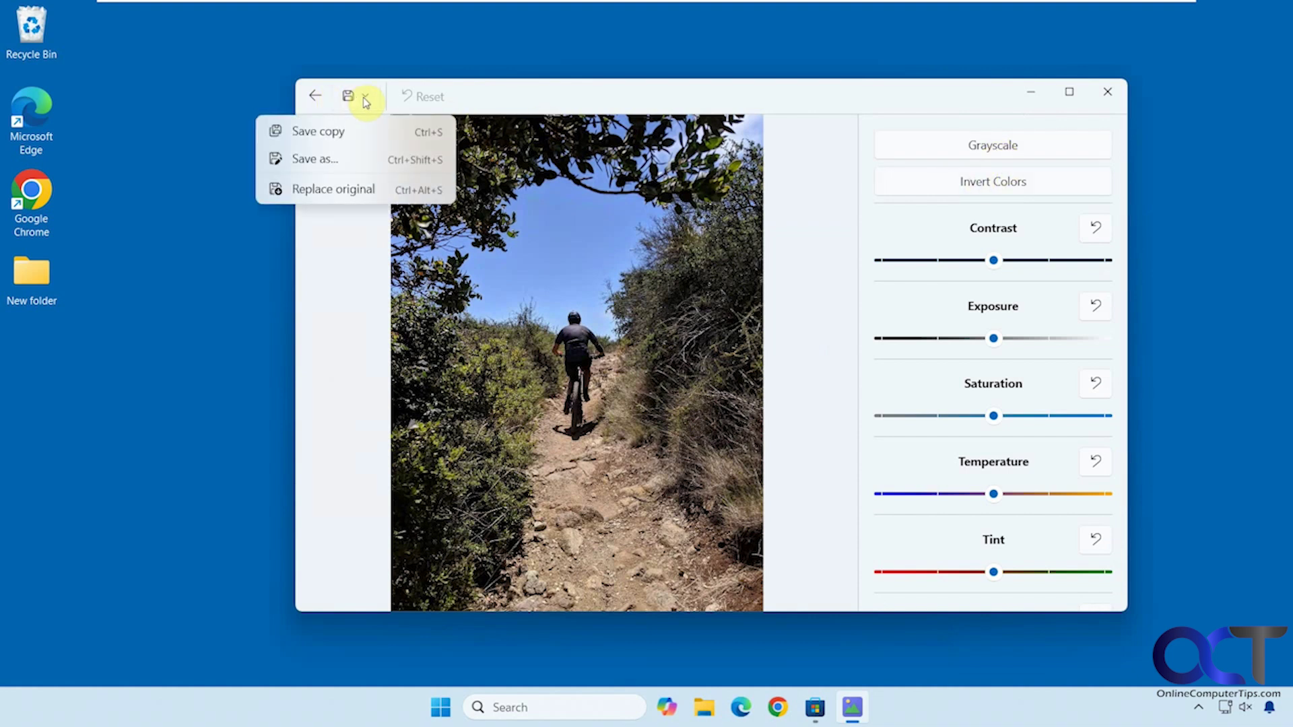
click(319, 108)
click(318, 106)
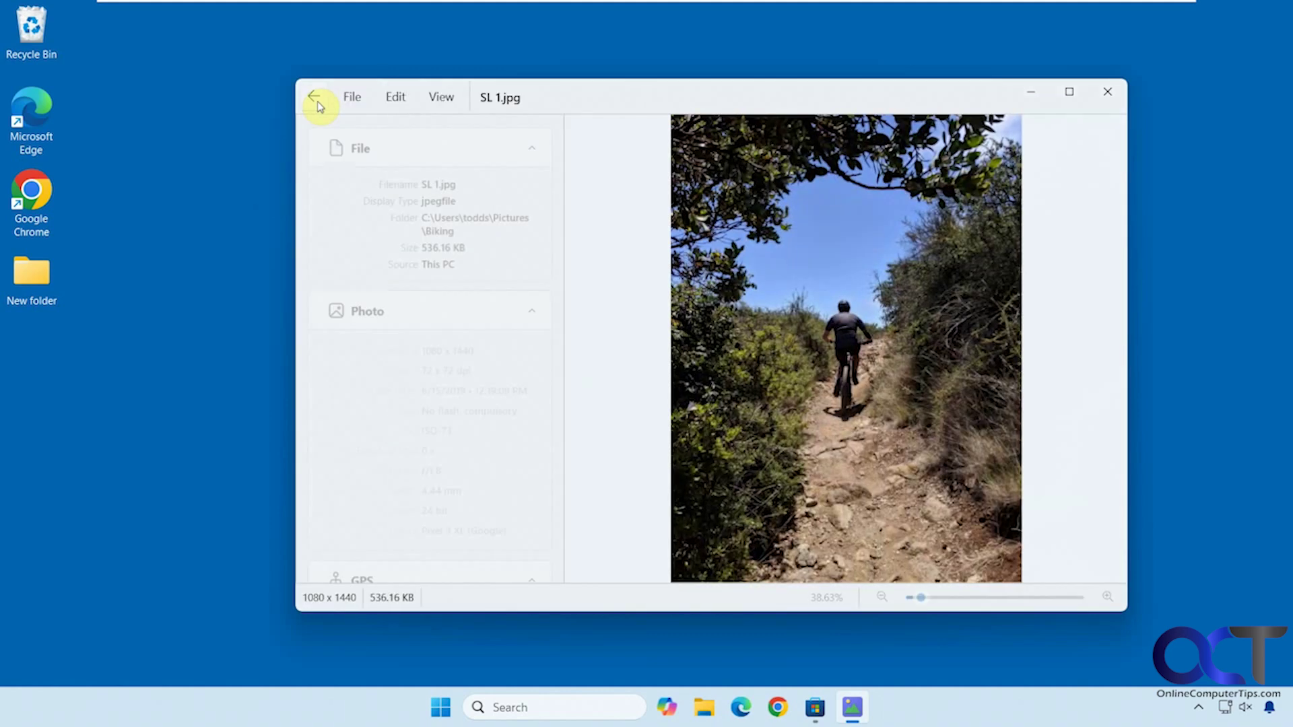
Review the View menu's Zoom and Properties placement options unchanged, then go back to the gallery.
click(441, 98)
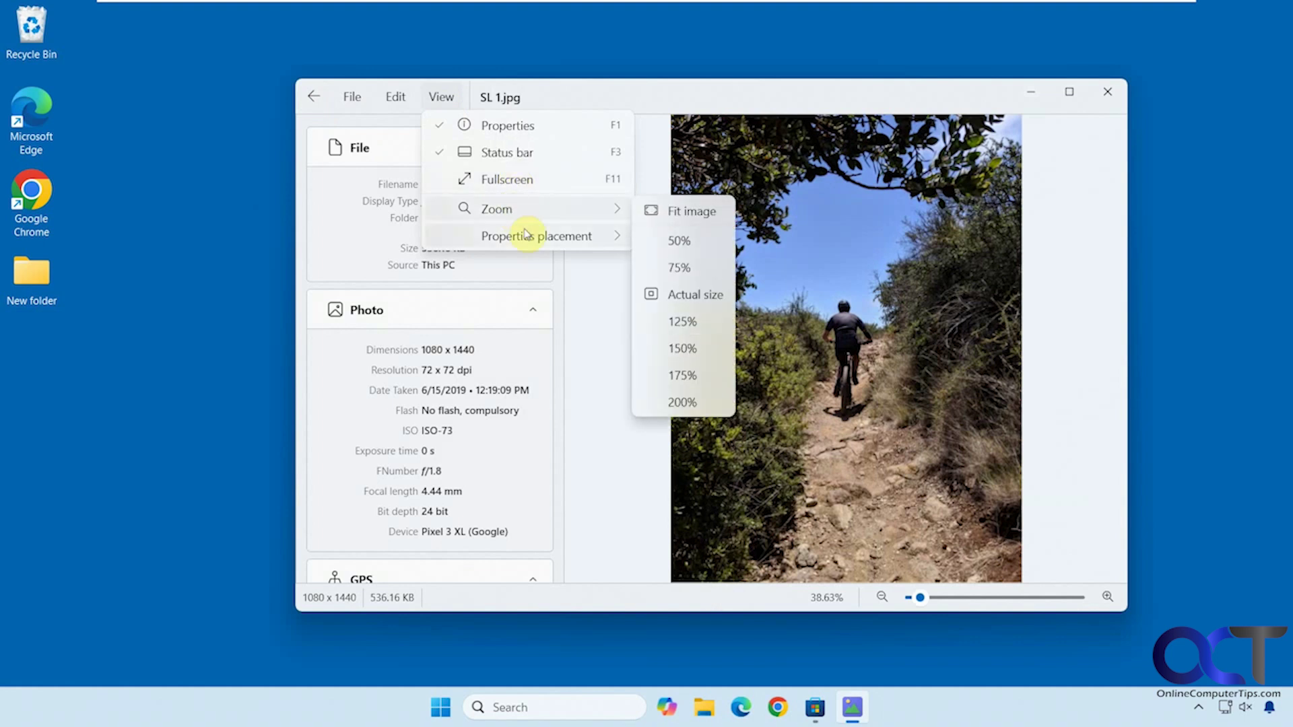
mouse_move(527, 238)
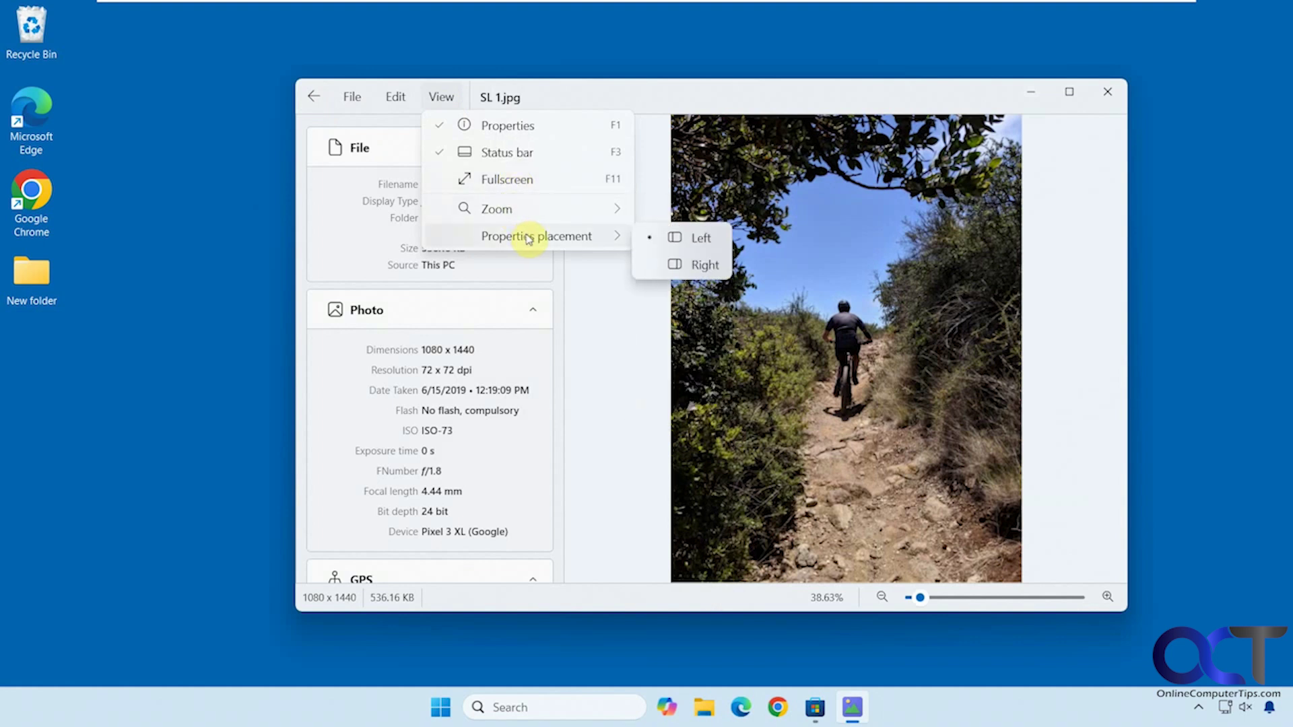
click(318, 105)
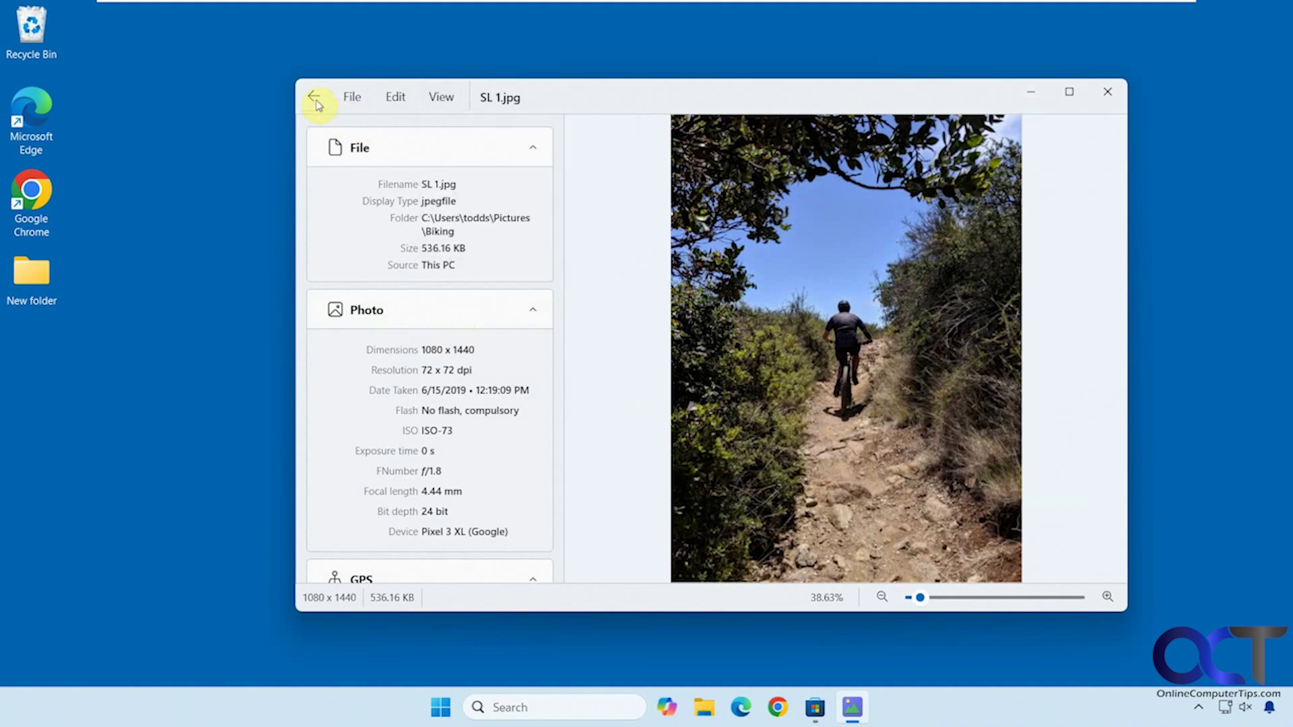
click(315, 99)
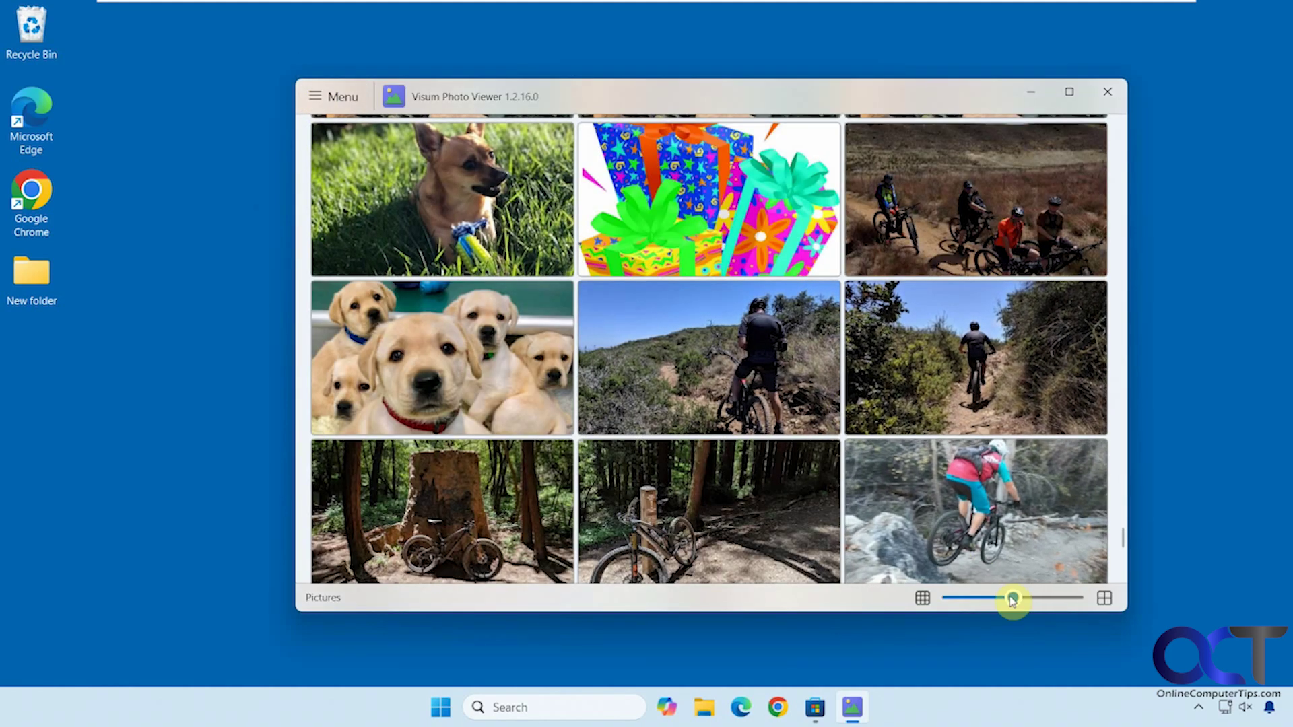
Set the thumbnail-size slider to its smallest setting, six photos per row.
click(989, 601)
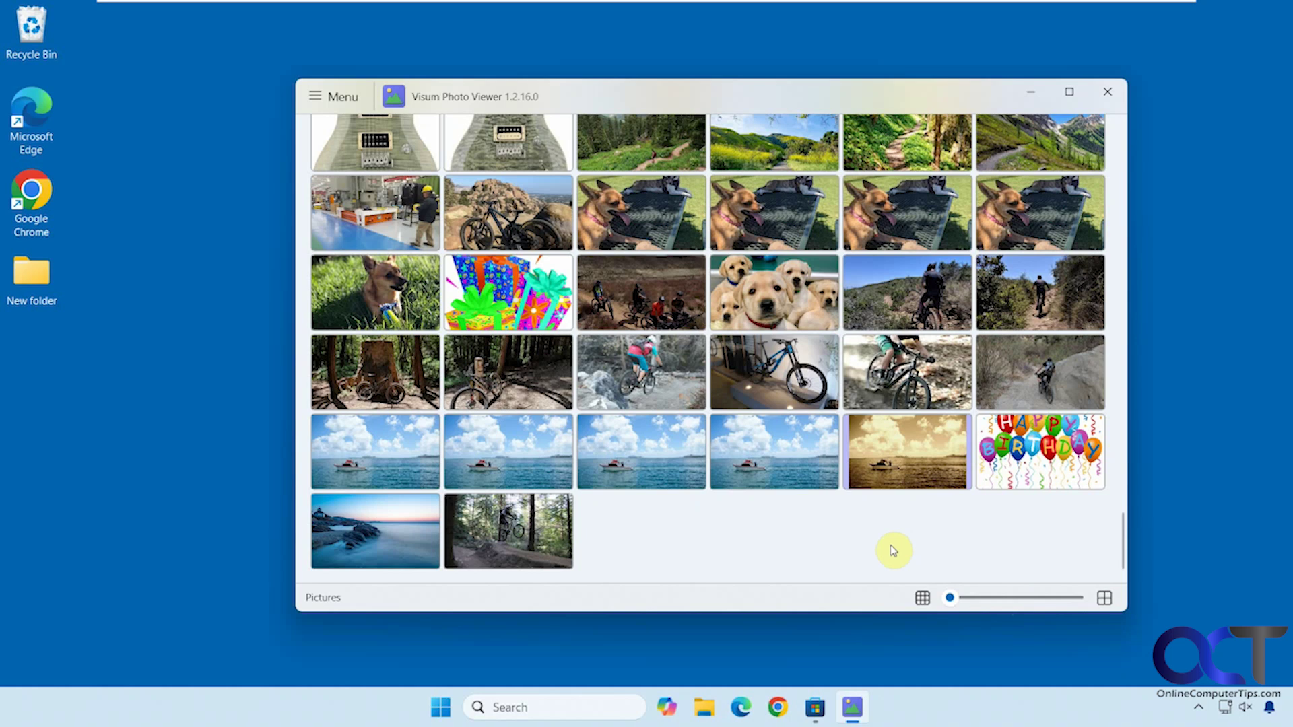
click(817, 707)
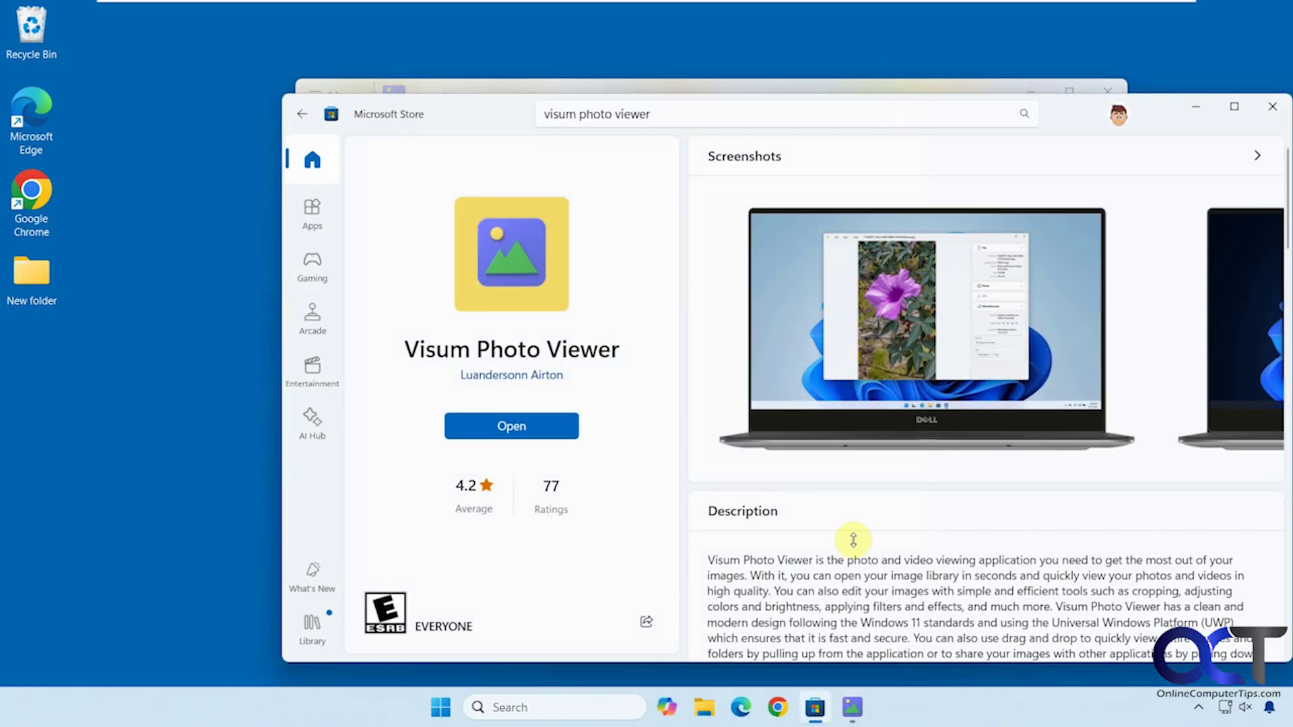
click(441, 707)
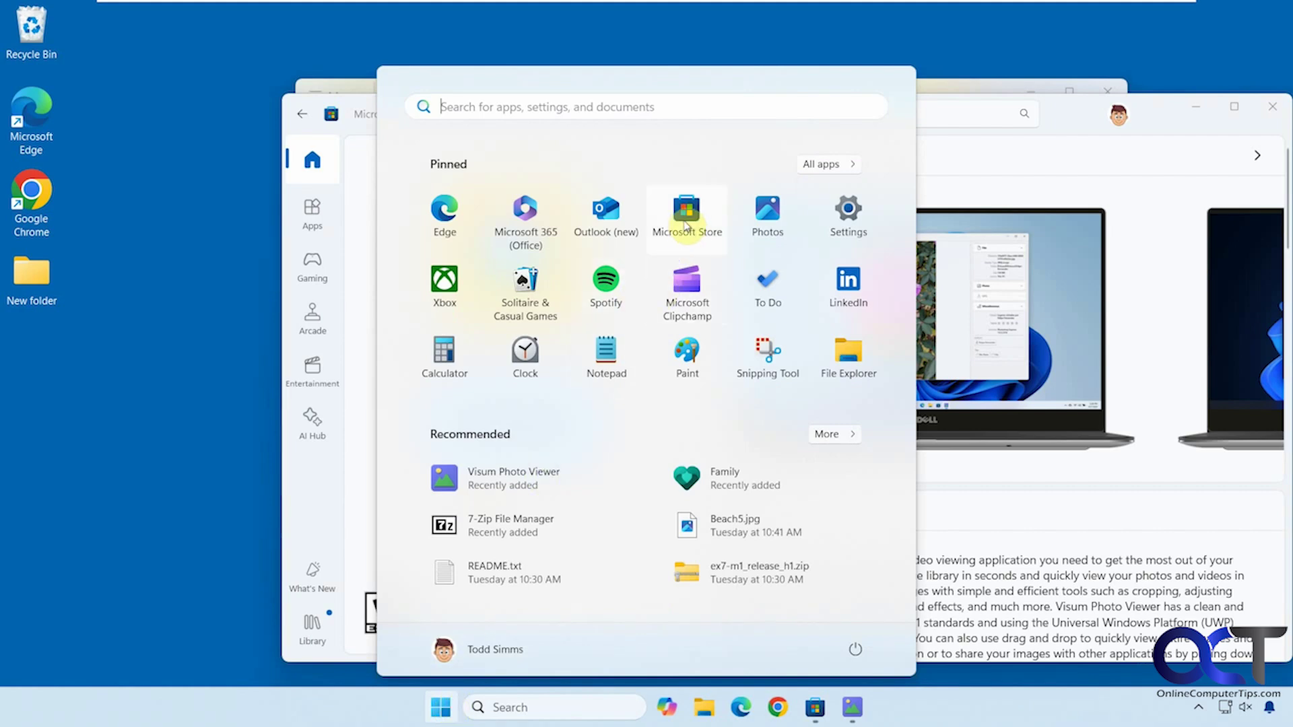
click(961, 164)
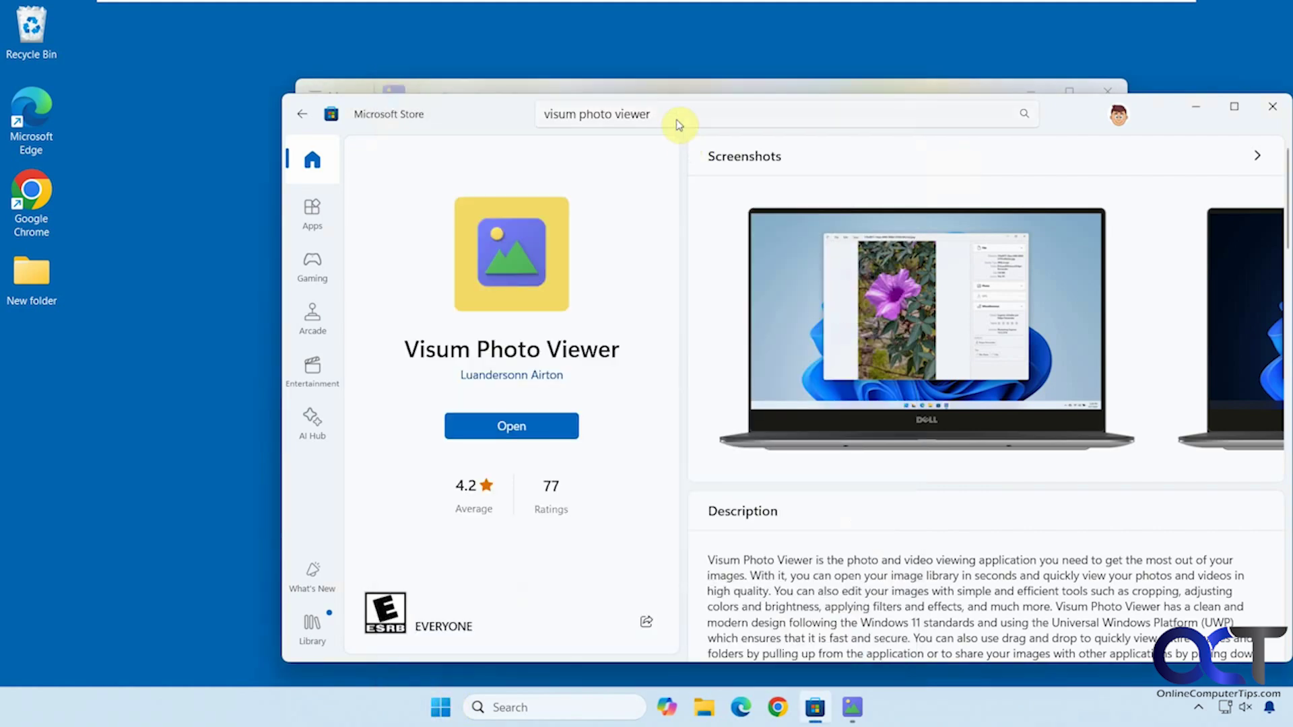
click(1196, 108)
click(441, 709)
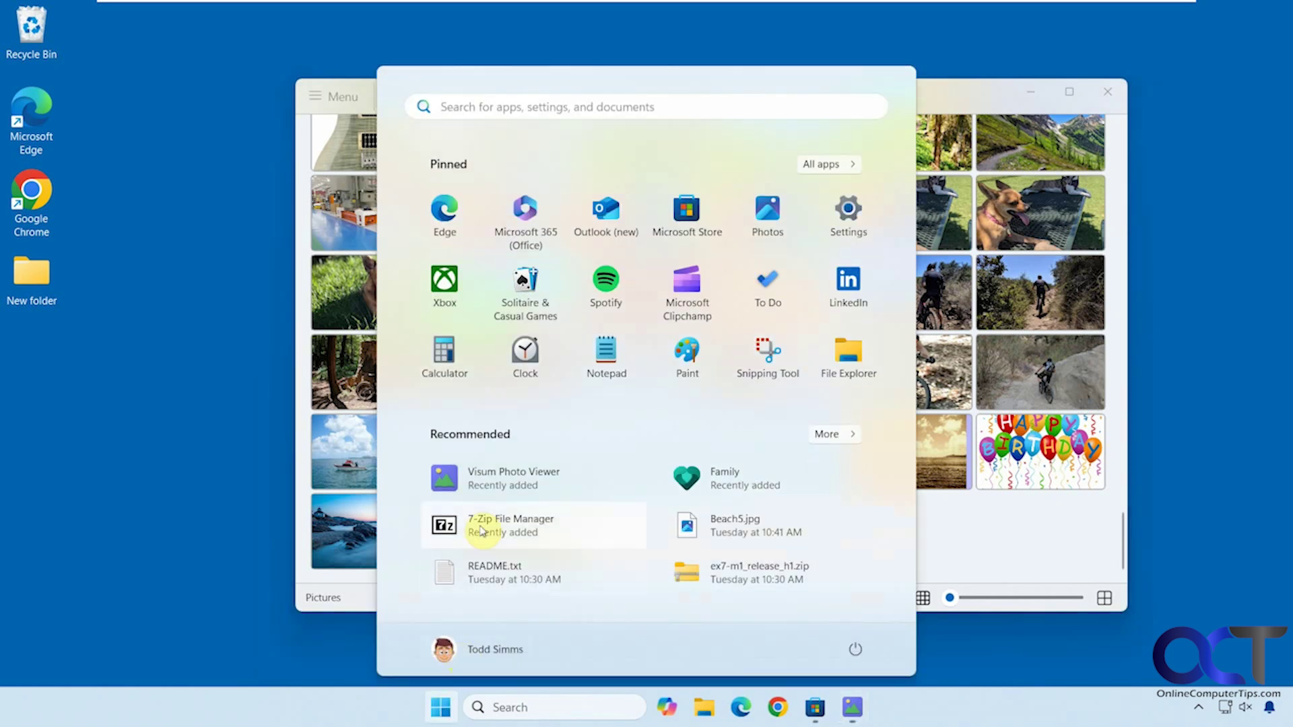
click(828, 168)
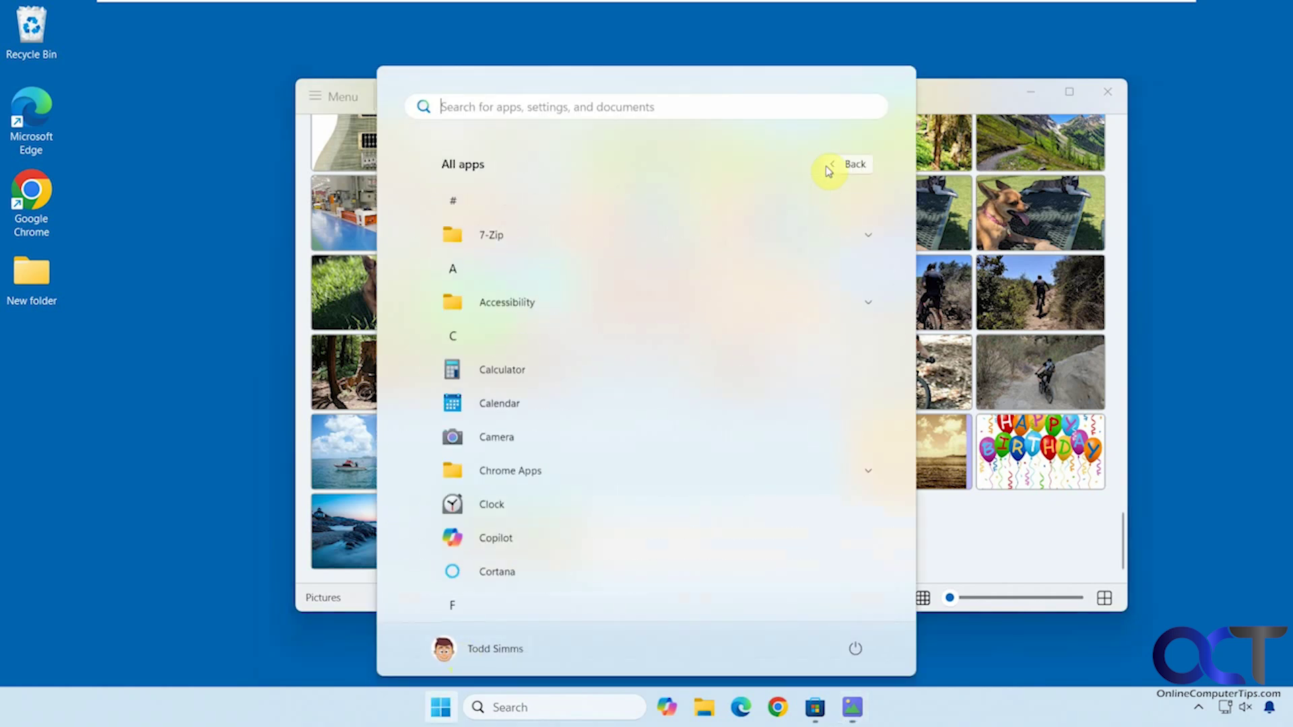
drag(914, 240, 905, 568)
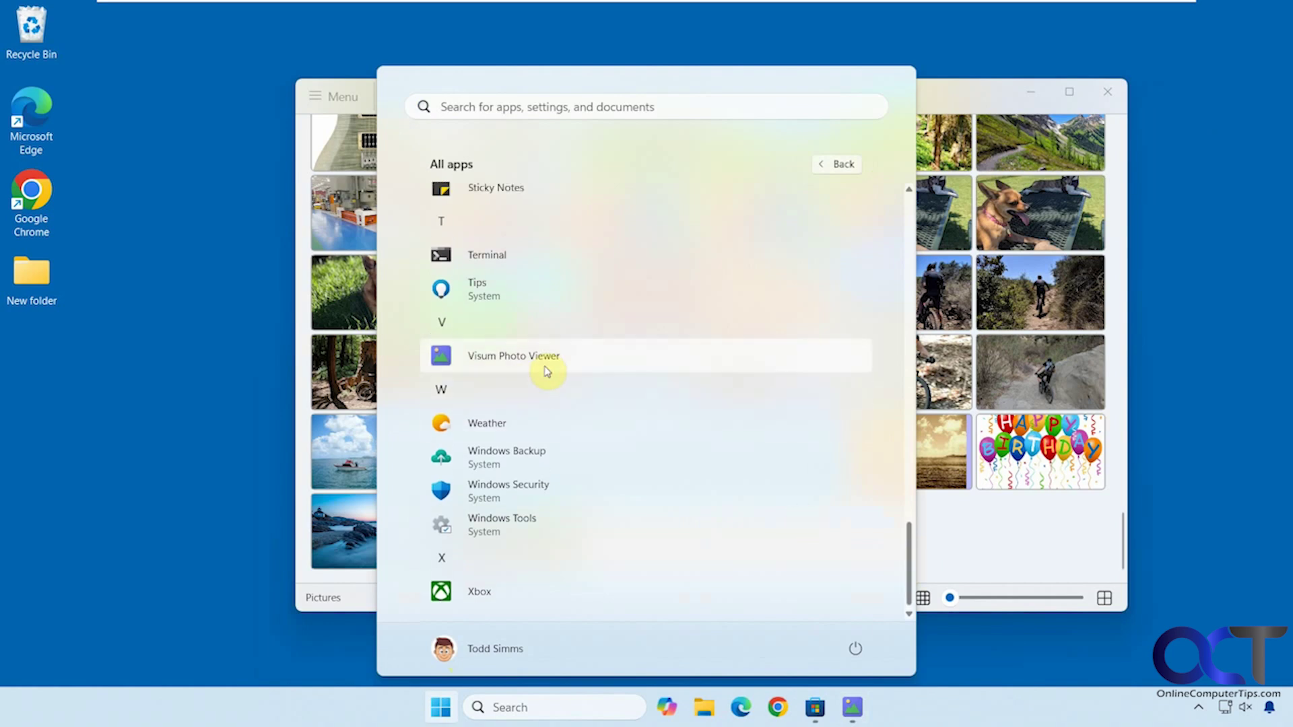
click(972, 95)
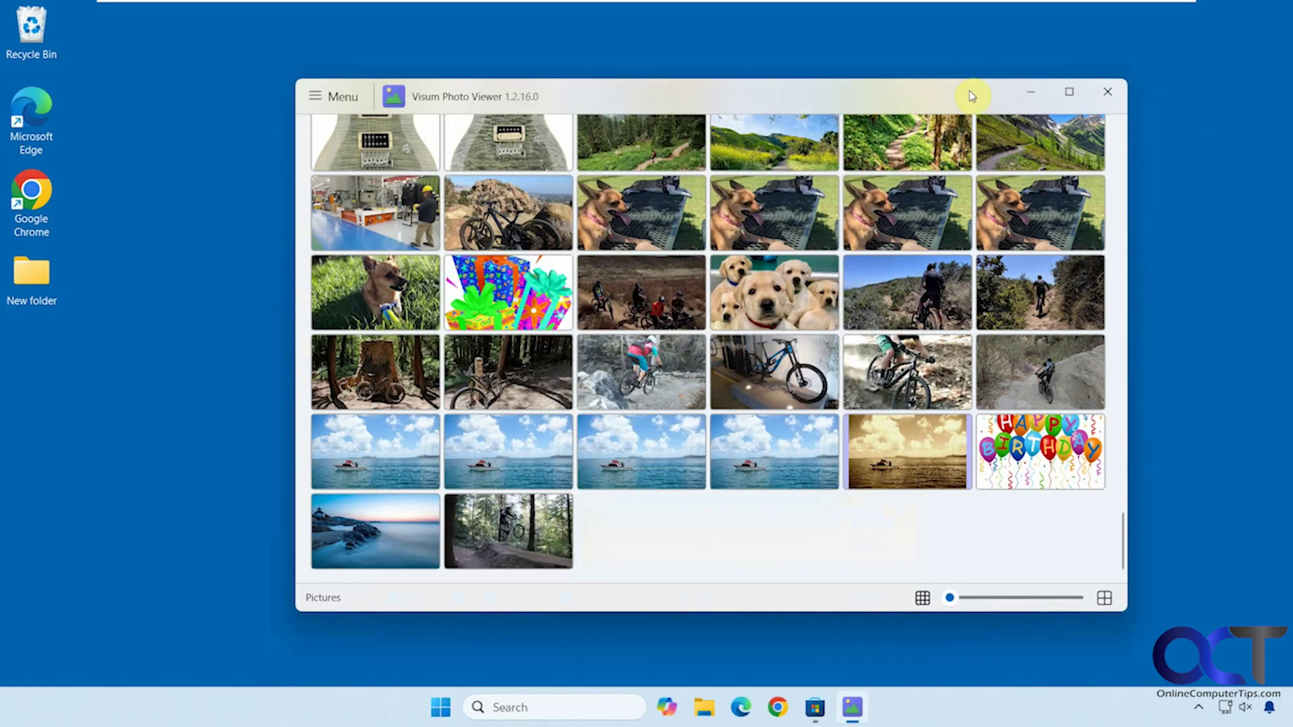